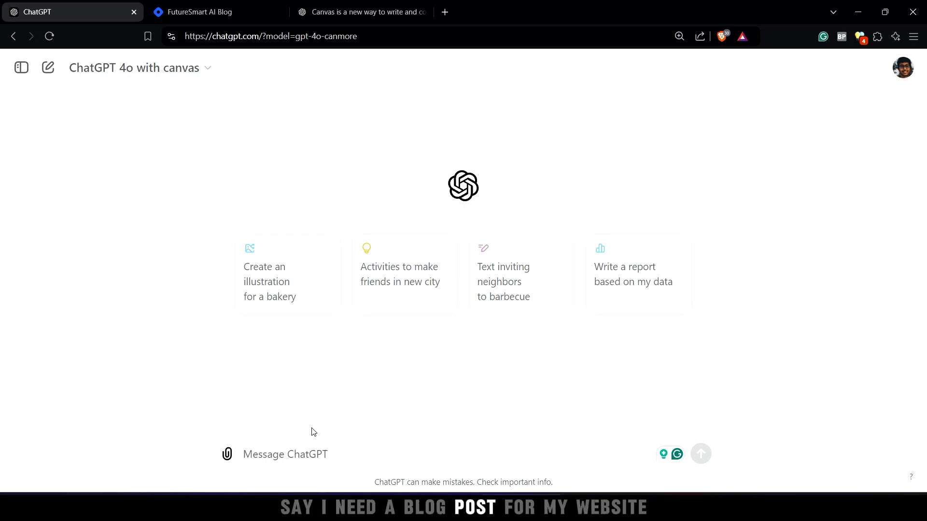
- Ask ChatGPT to 'Write a blog post on Fine Tuning Large Language Models'
key(ctrl+Tab)
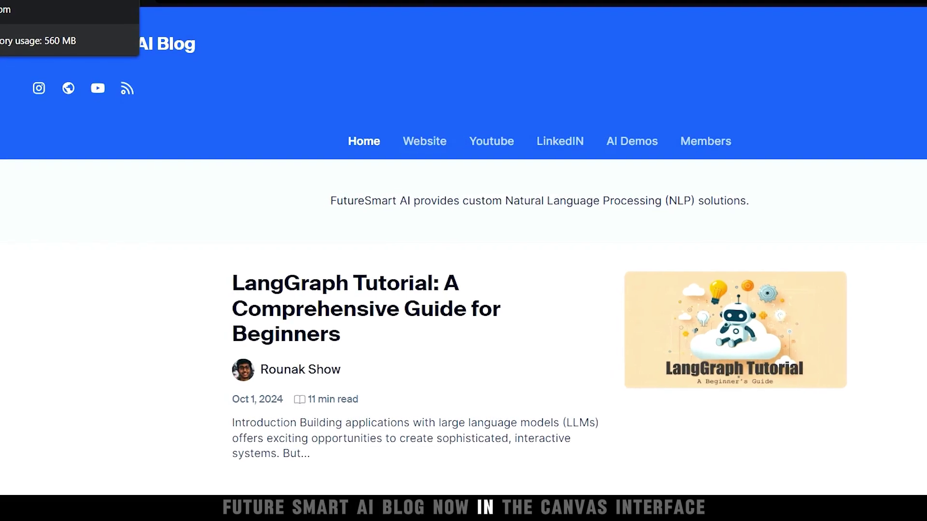
click(37, 11)
text(Write a blog post on Fine Tuning)
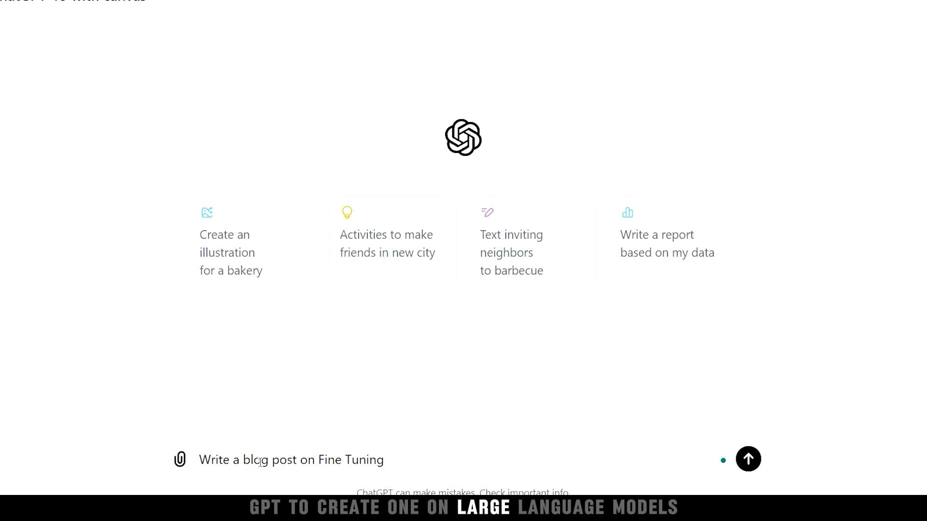
text( Large Language Models)
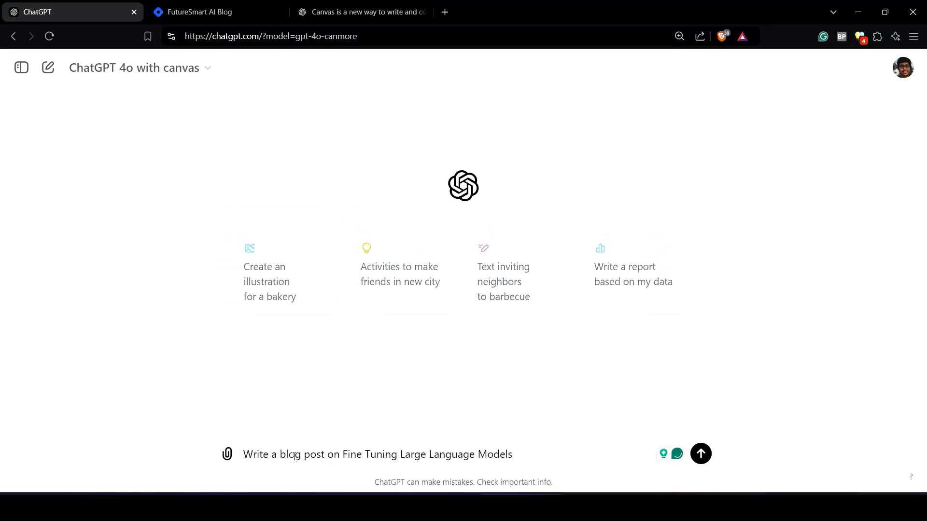
key(Return)
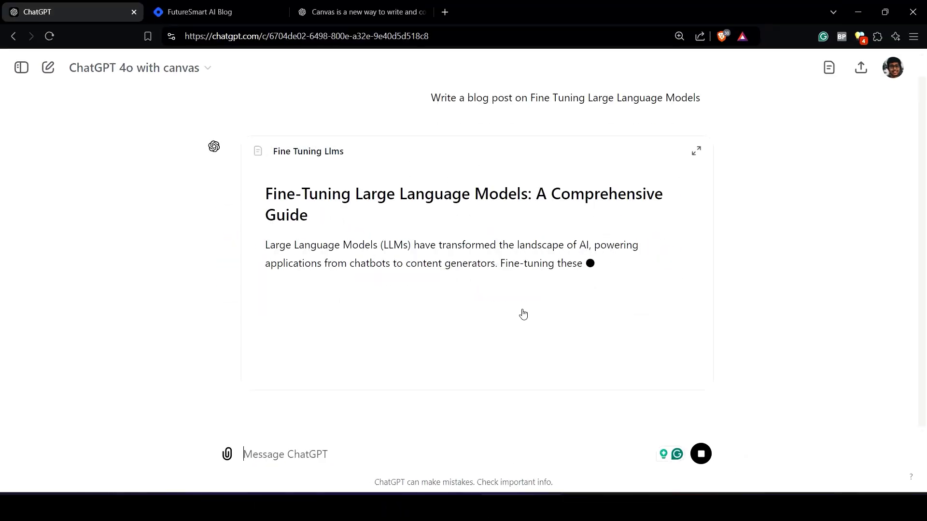
- Open the Fine Tuning LLMs draft in canvas and return to the top of the document
click(695, 155)
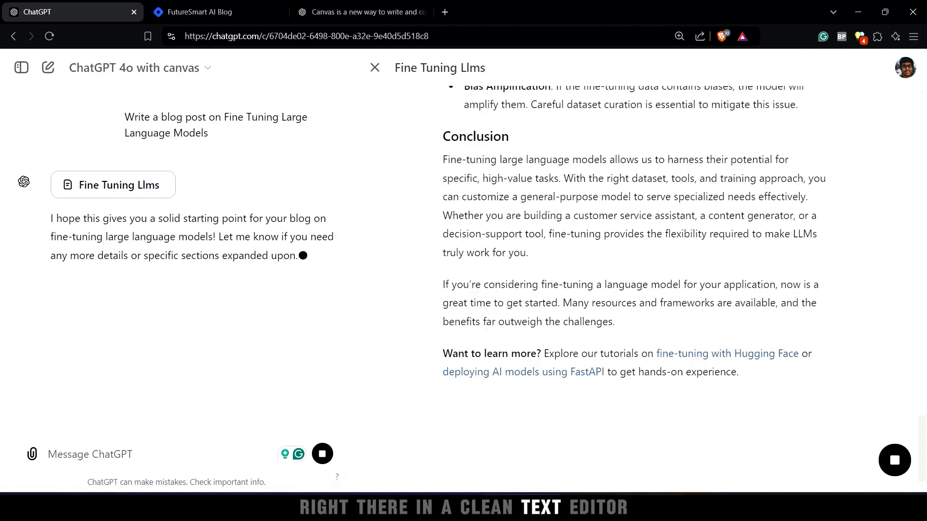
scroll(593, 225, up, 20)
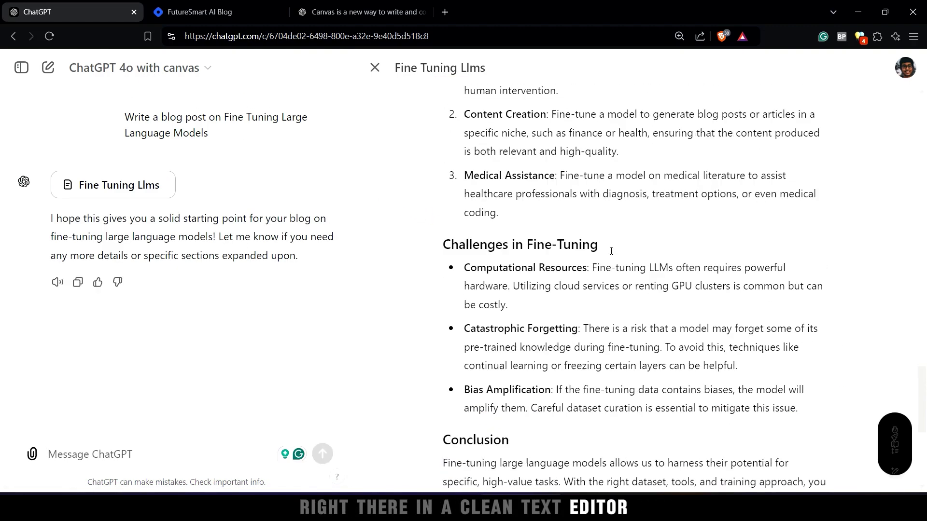
scroll(593, 225, up, 5)
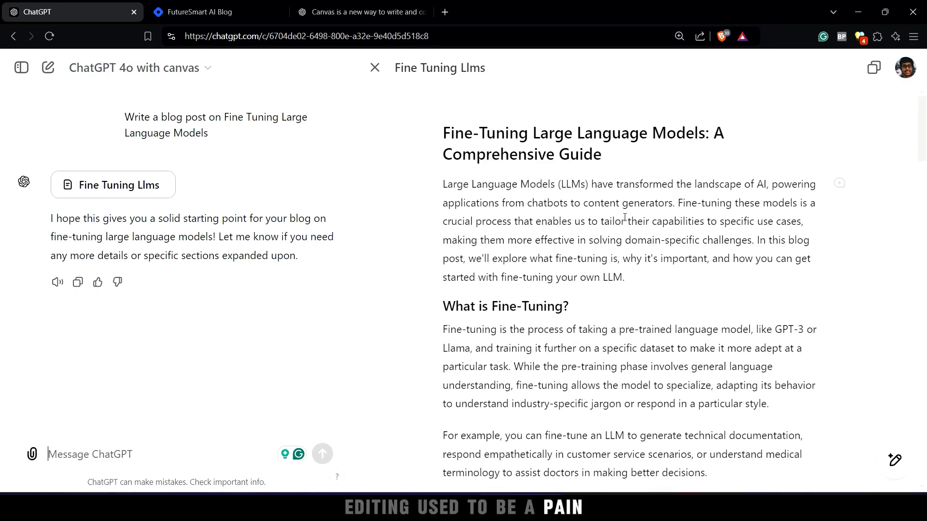
- Select the introduction paragraph and have ChatGPT rewrite it as two paragraphs
drag(625, 277, 436, 195)
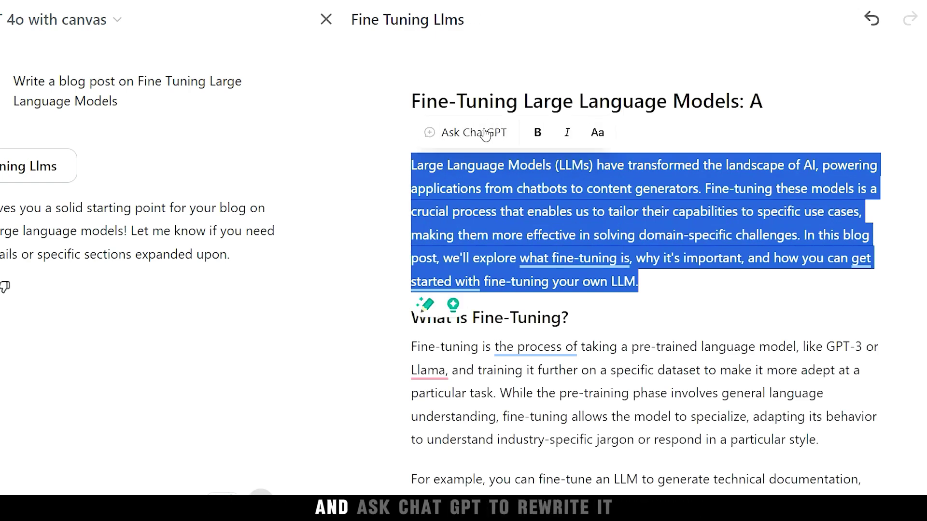
click(485, 133)
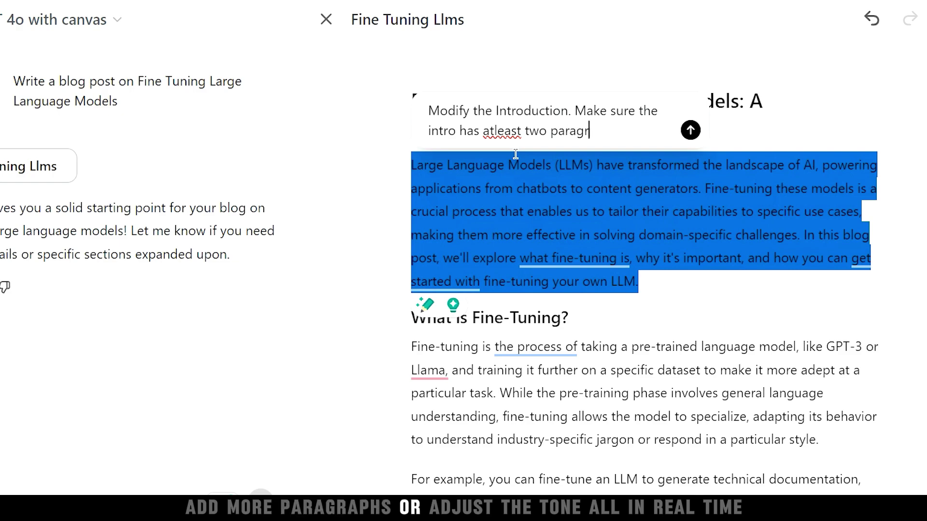
key(Return)
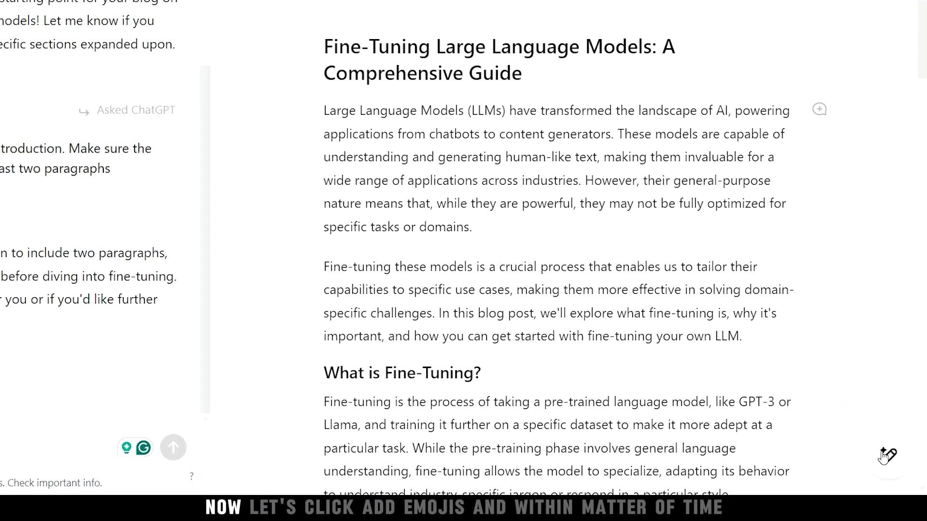
- Use Suggest edits to make the post Longer and lower its reading level to Middle School
mouse_move(882, 455)
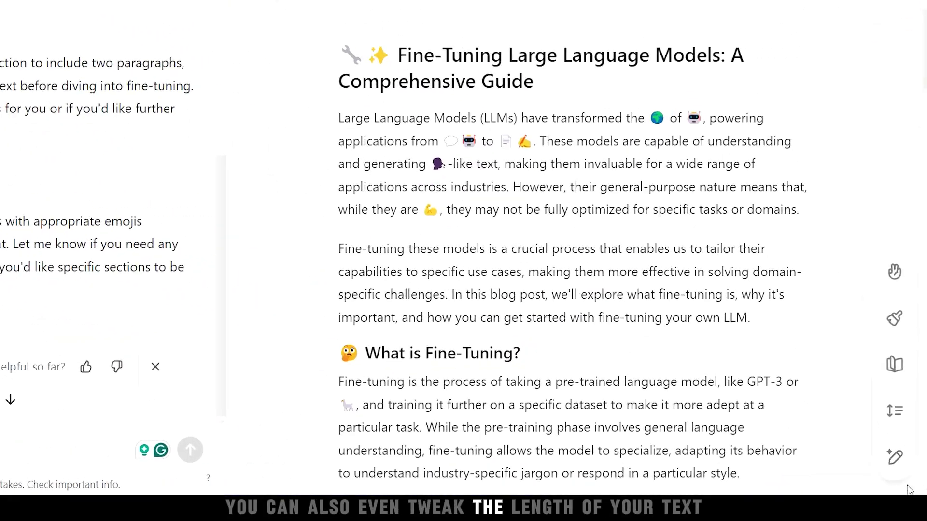
click(894, 411)
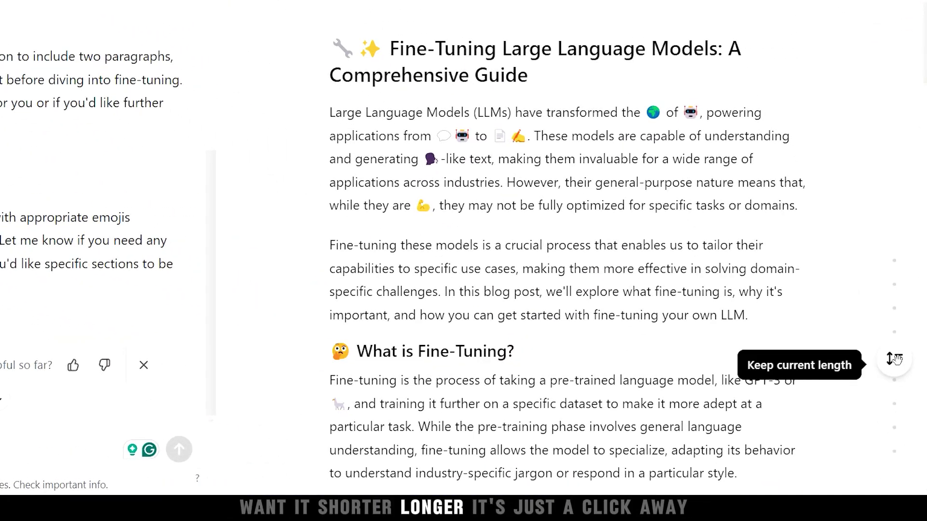
drag(896, 360, 897, 333)
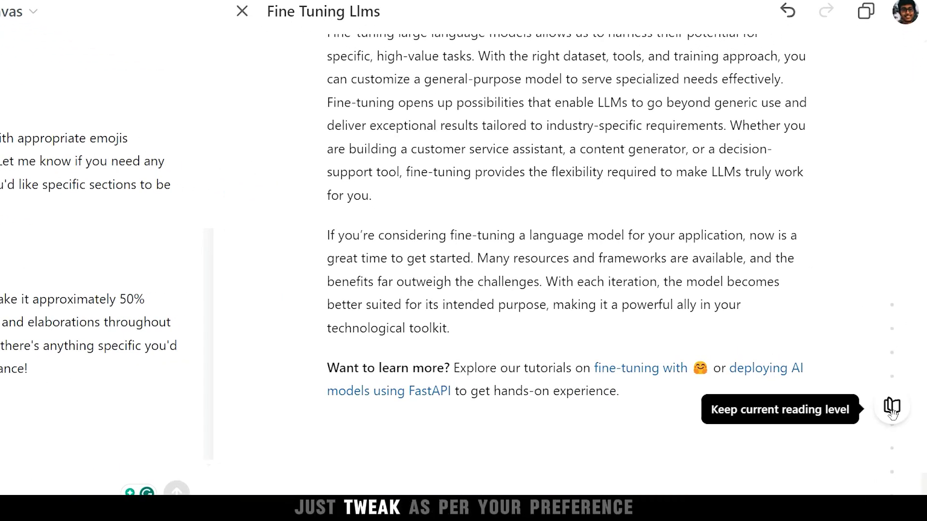
drag(892, 413, 894, 444)
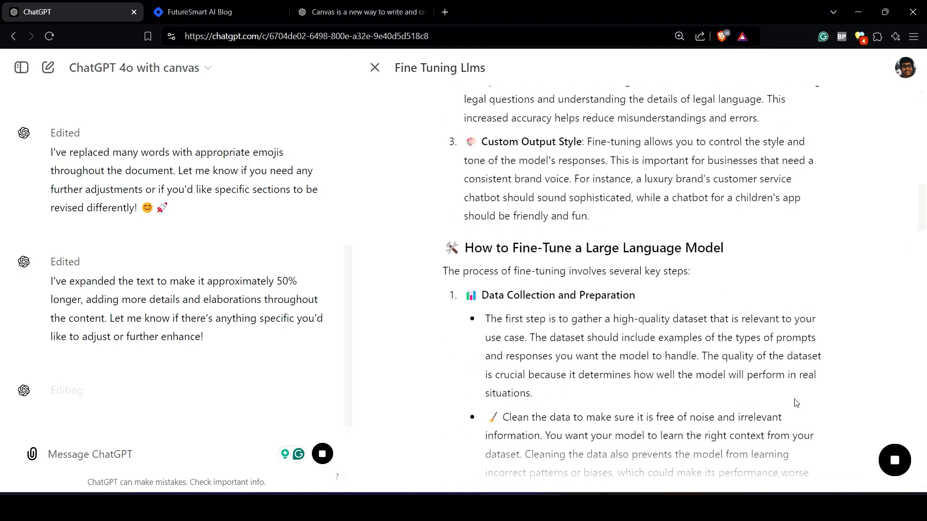
- Apply Add final polish to the whole blog post
mouse_move(895, 351)
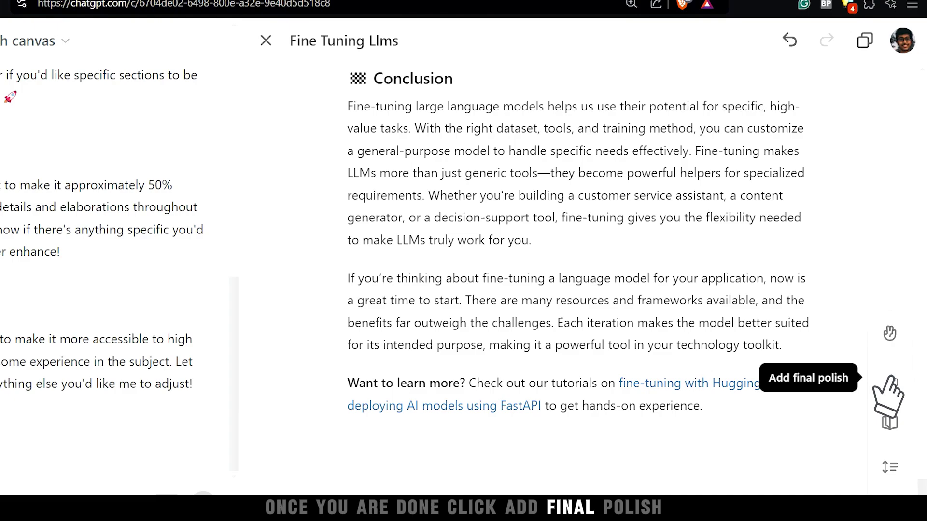
click(889, 377)
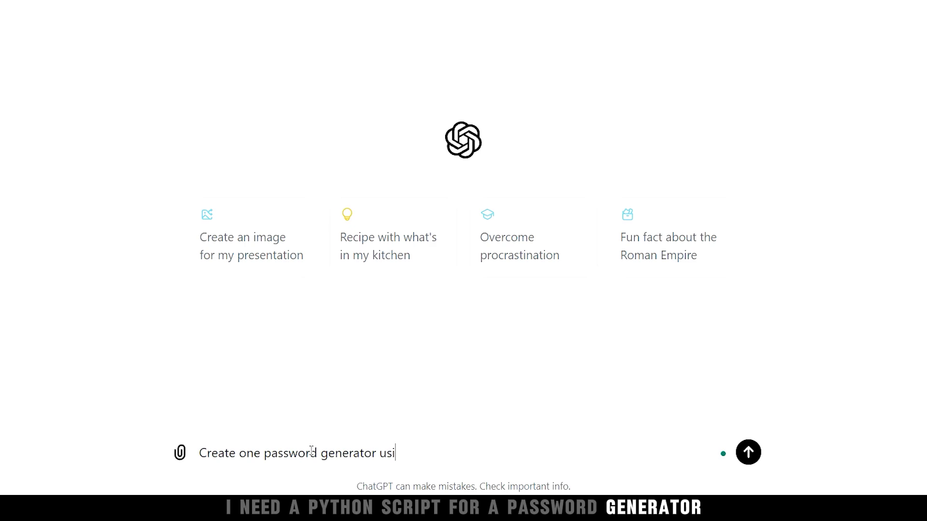
- Finish and send the prompt requesting a password generator in Python
text(hon)
key(Return)
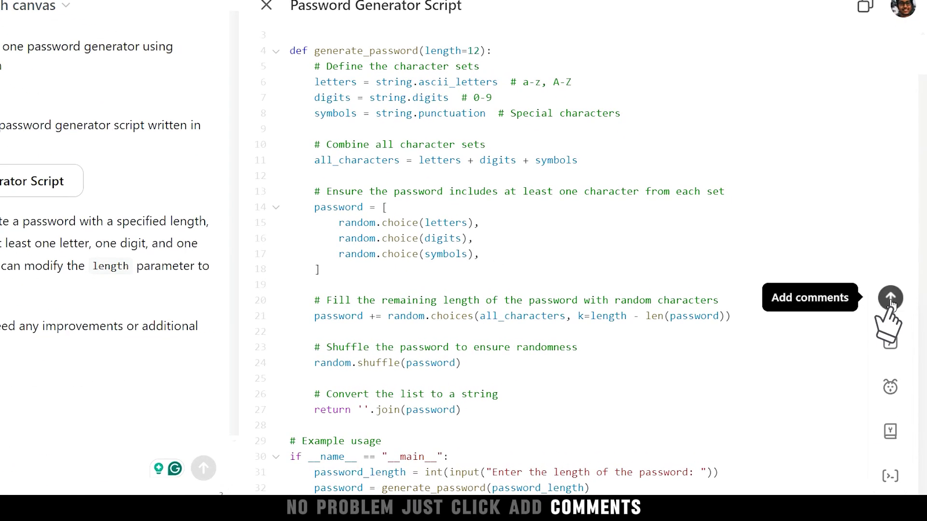
- Add explanatory comments and debug logs to the password generator code
click(891, 299)
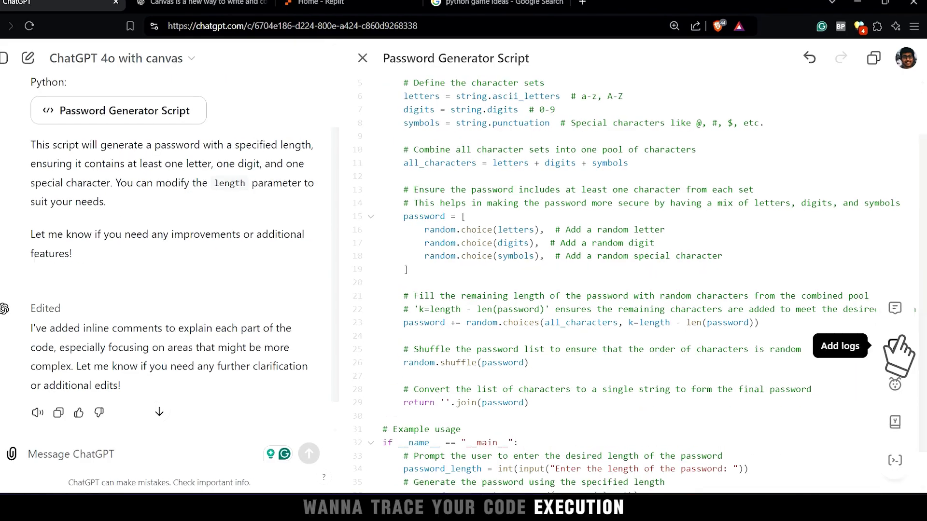
click(894, 349)
click(894, 350)
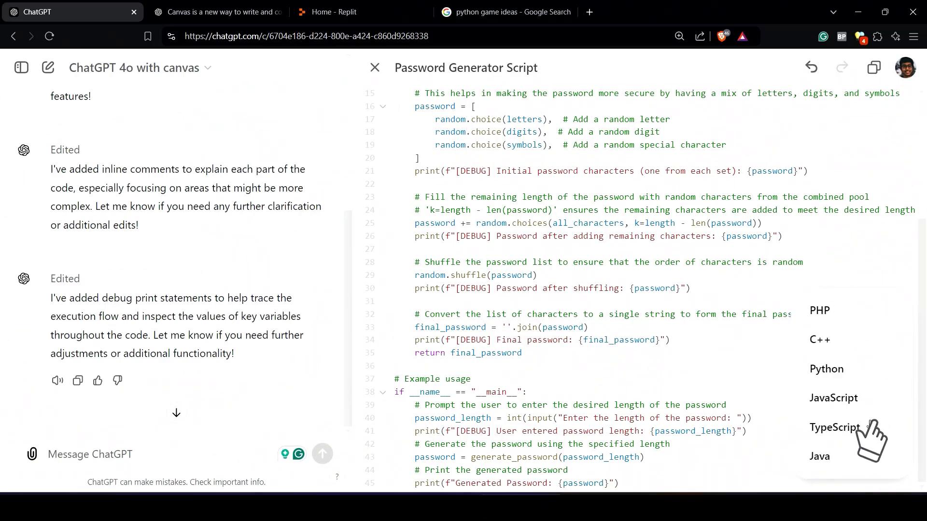
- Port the password generator script to JavaScript
click(888, 423)
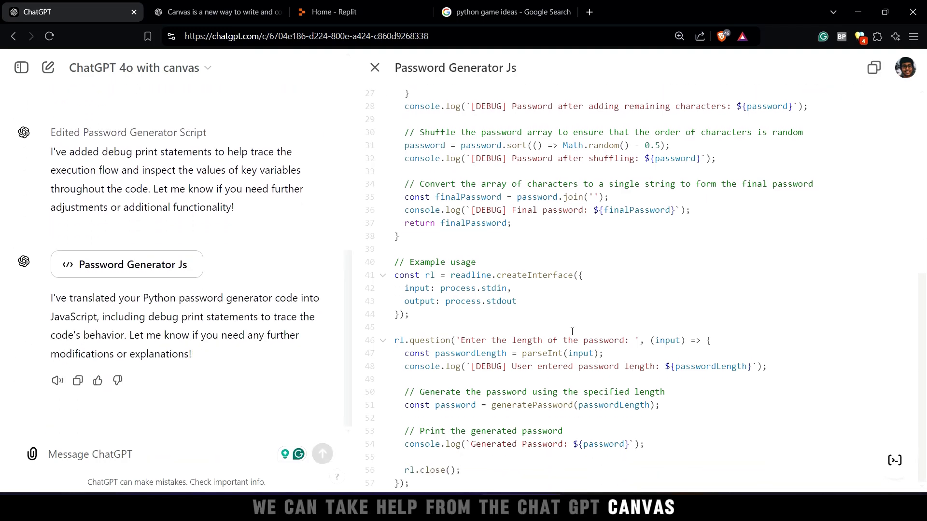
- Ask ChatGPT how to run the Python password script in Replit
scroll(592, 344, up, 10)
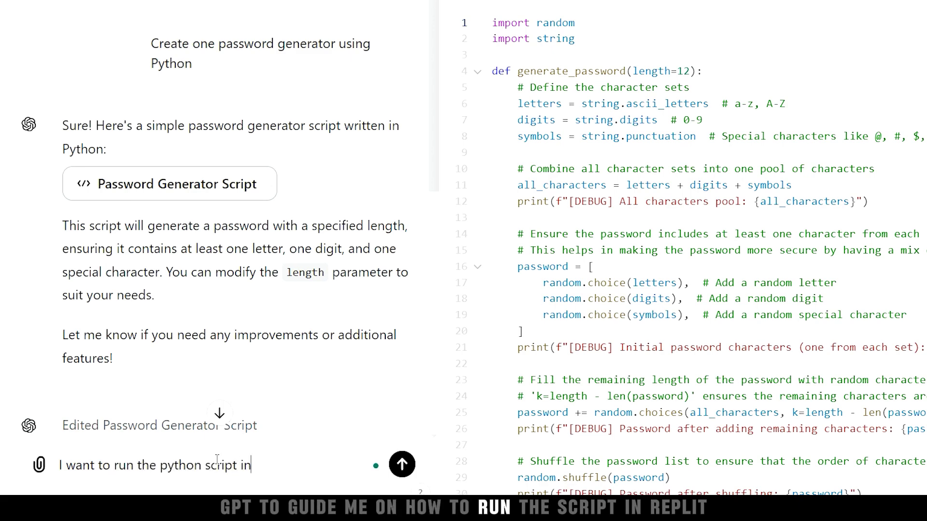
text(me)
key(Return)
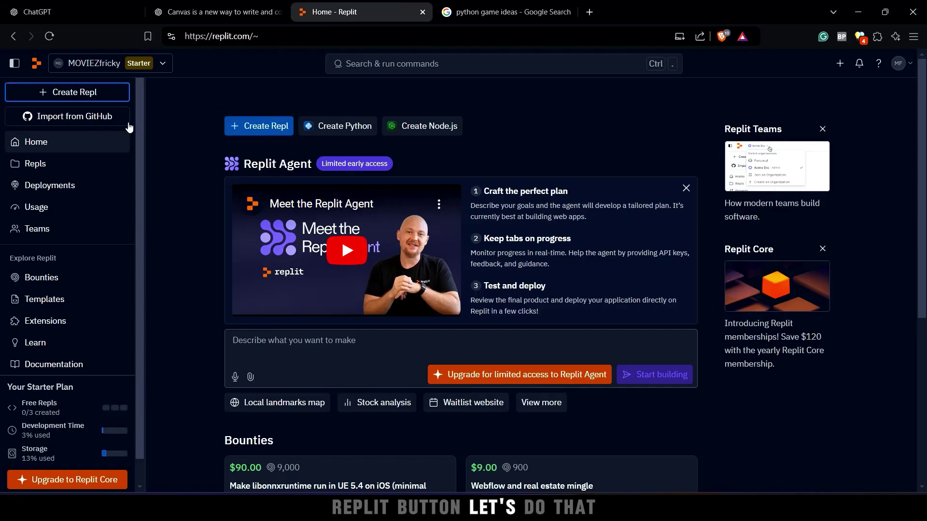
- Create a Python Repl titled 'Password Generator', then go back to the ChatGPT tab
click(89, 93)
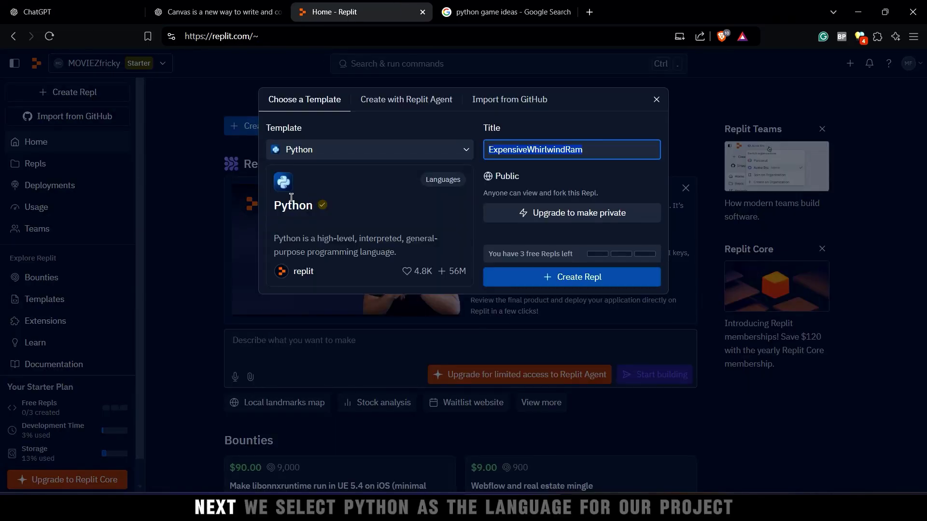
click(325, 153)
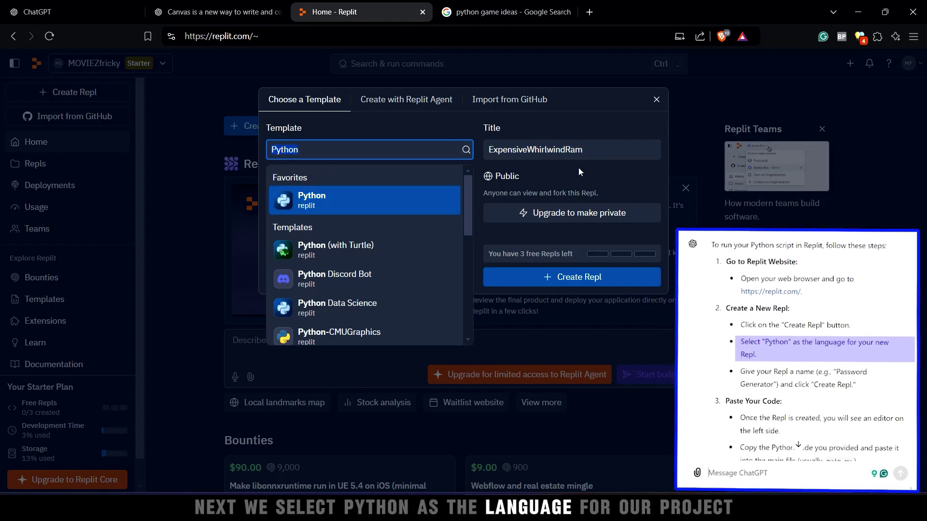
double_click(604, 149)
text(Password Generator)
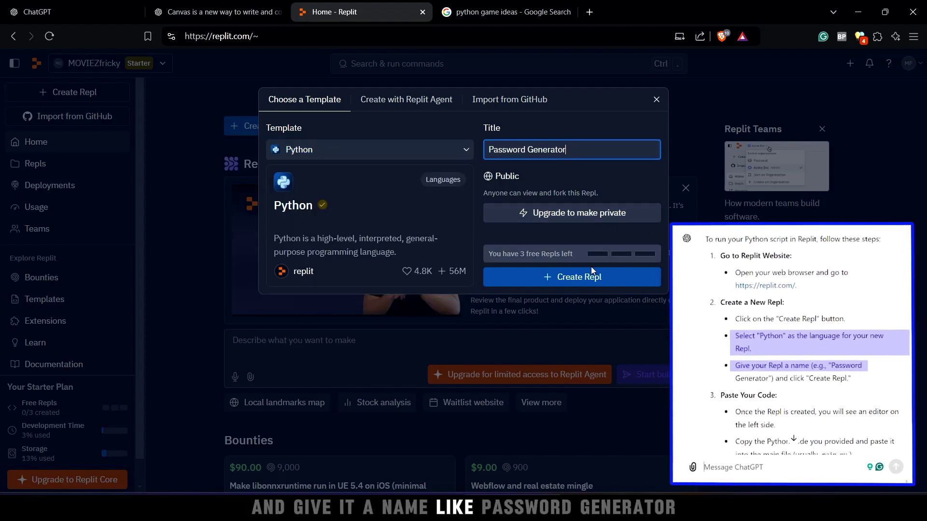
click(586, 277)
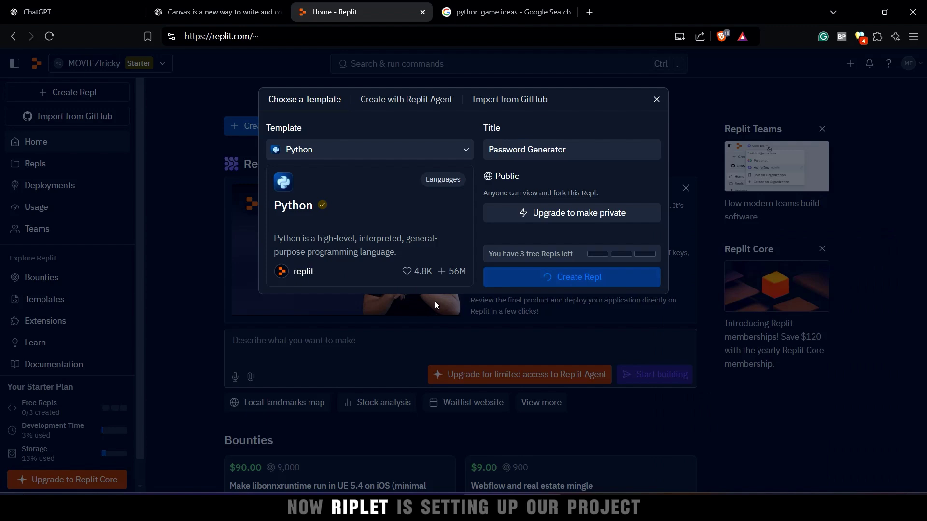
click(93, 5)
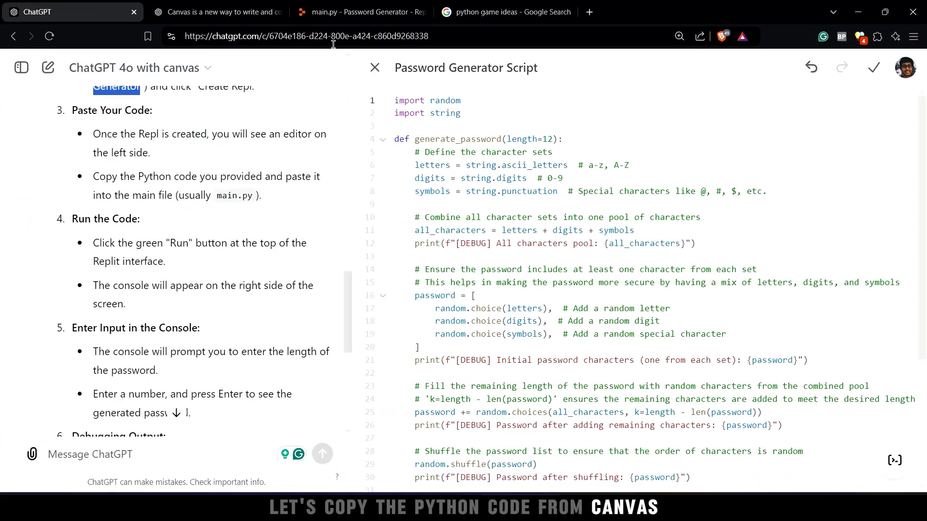
- Paste the password generator code into Replit's main.py and run it for a 6-character password
click(338, 11)
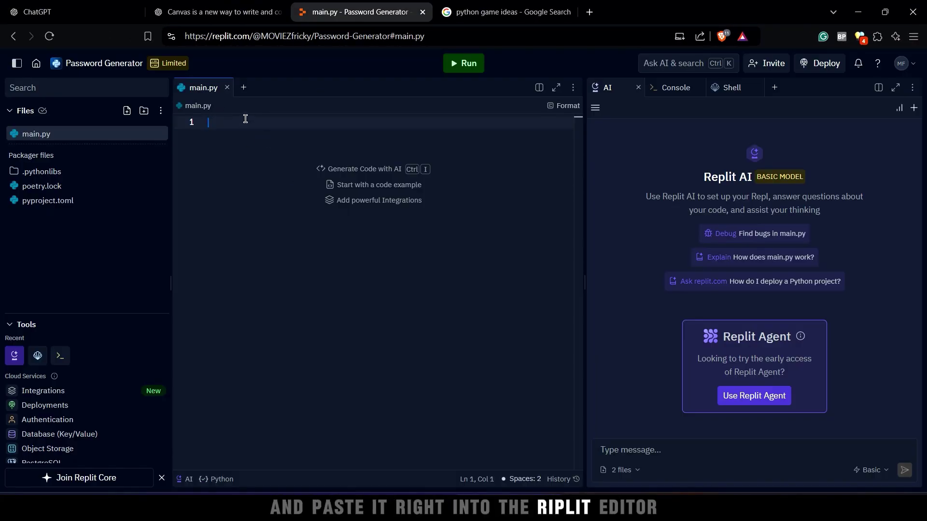
key(ctrl+v)
scroll(295, 243, up, 10)
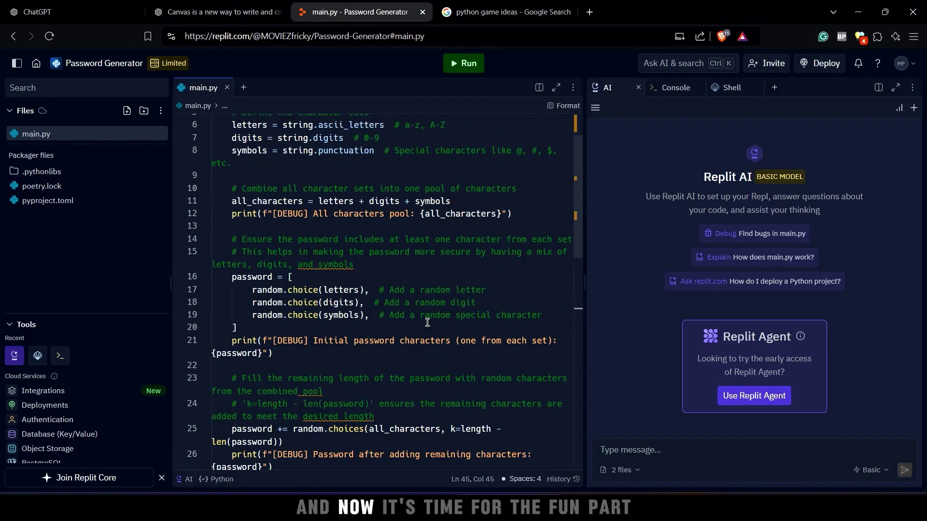
click(463, 68)
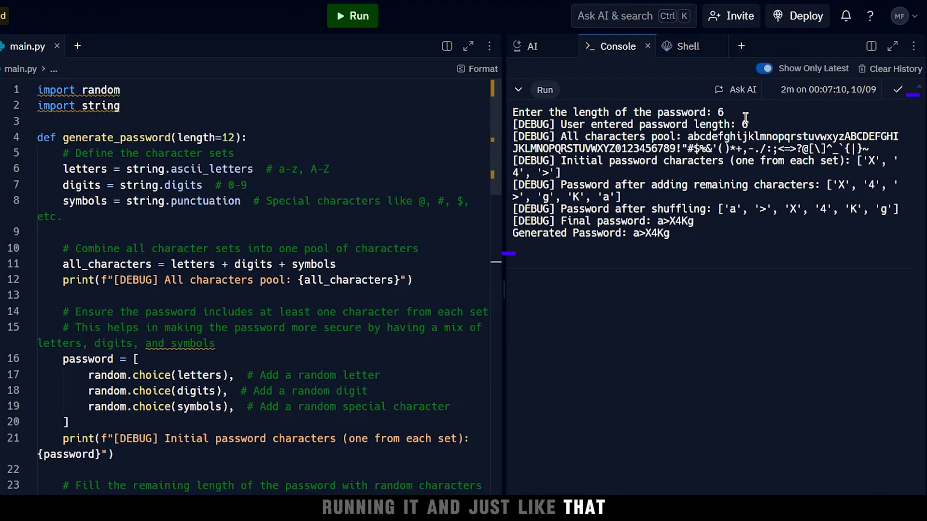